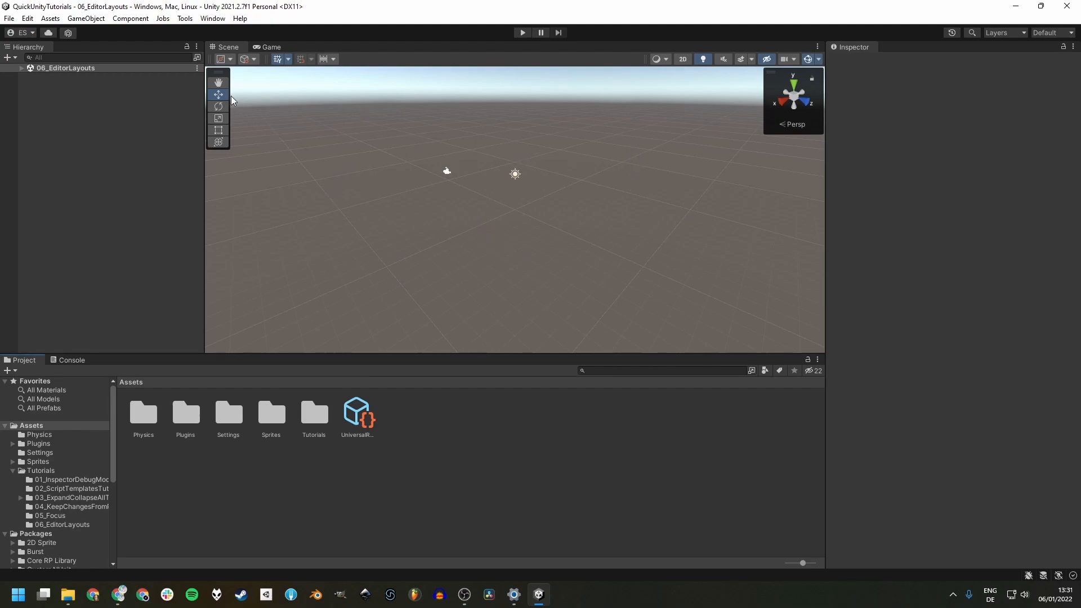
Step: Open the Profiler, try it floating and maximized, then dock it wide beside the Scene view
{"action": "left_click", "coordinate": [212, 19]}
{"action": "mouse_move", "coordinate": [230, 287]}
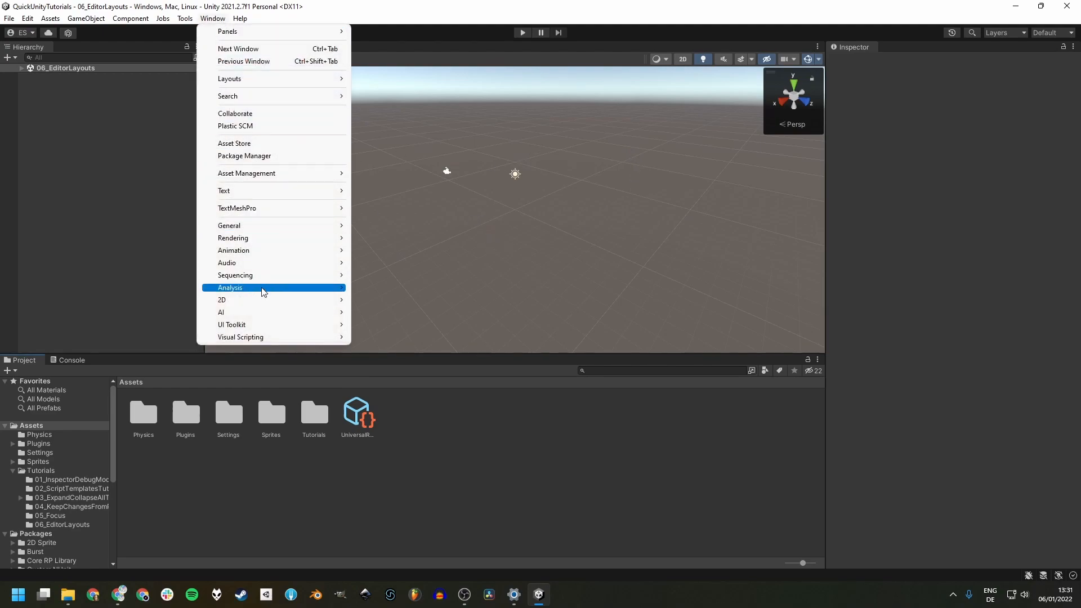
{"action": "left_click", "coordinate": [372, 287]}
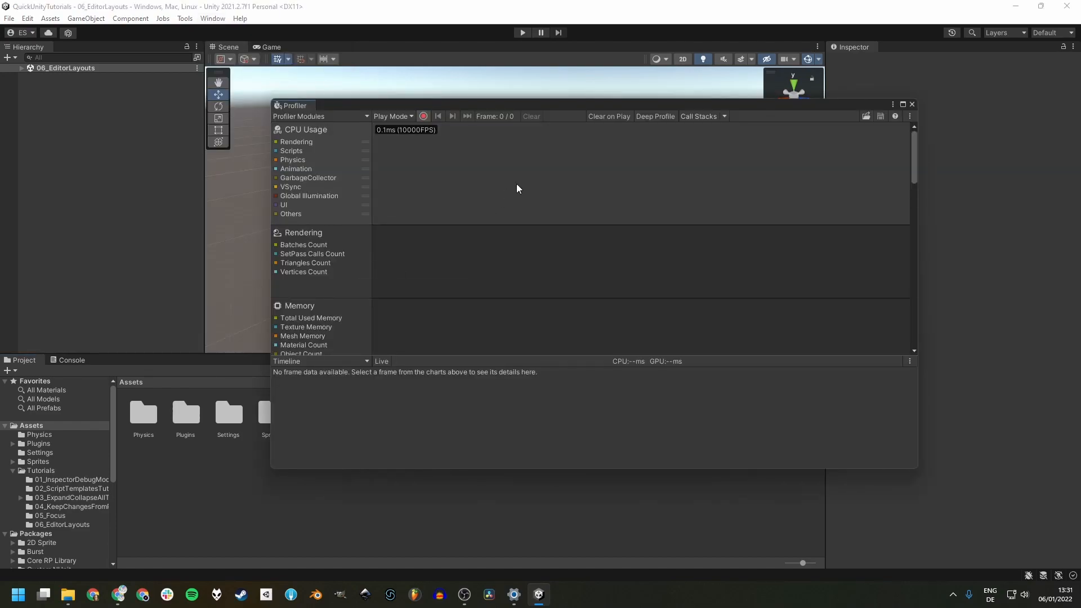
{"action": "left_click_drag", "start_coordinate": [529, 105], "coordinate": [490, 142]}
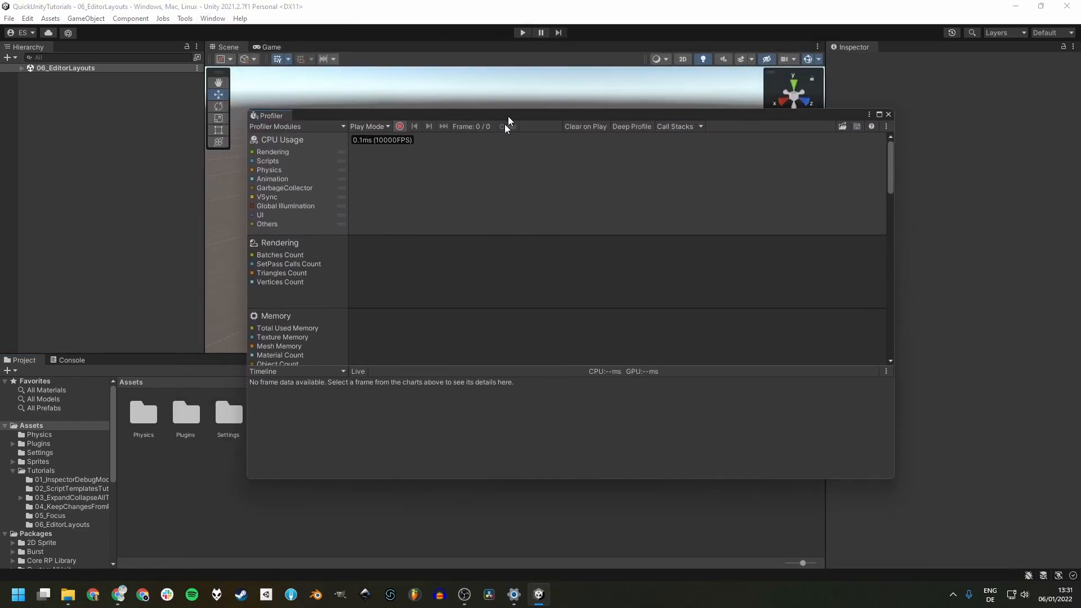
{"action": "left_click", "coordinate": [862, 140]}
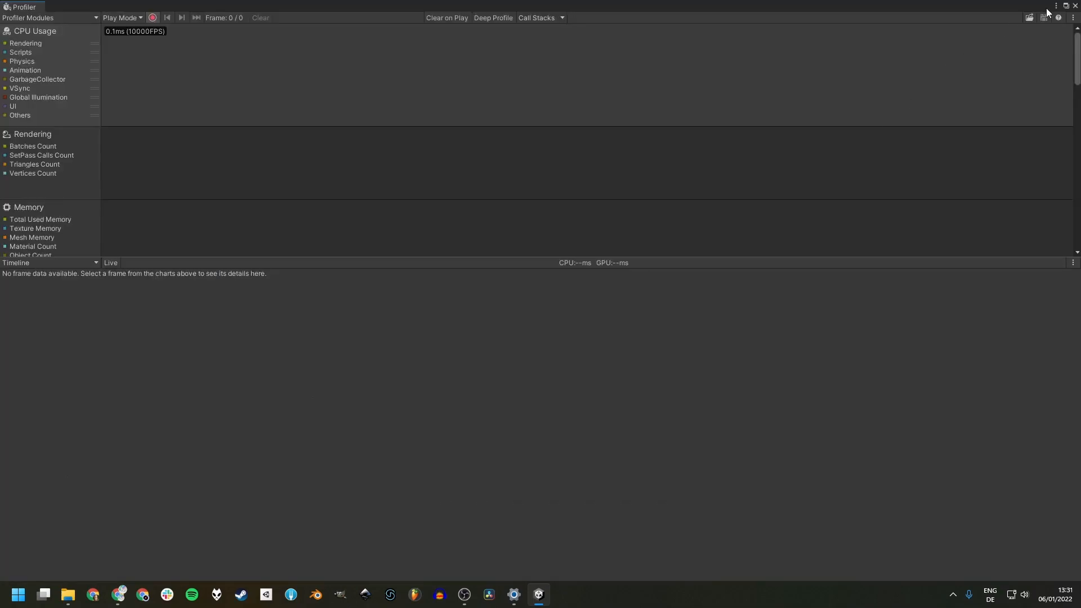
{"action": "left_click", "coordinate": [1067, 7]}
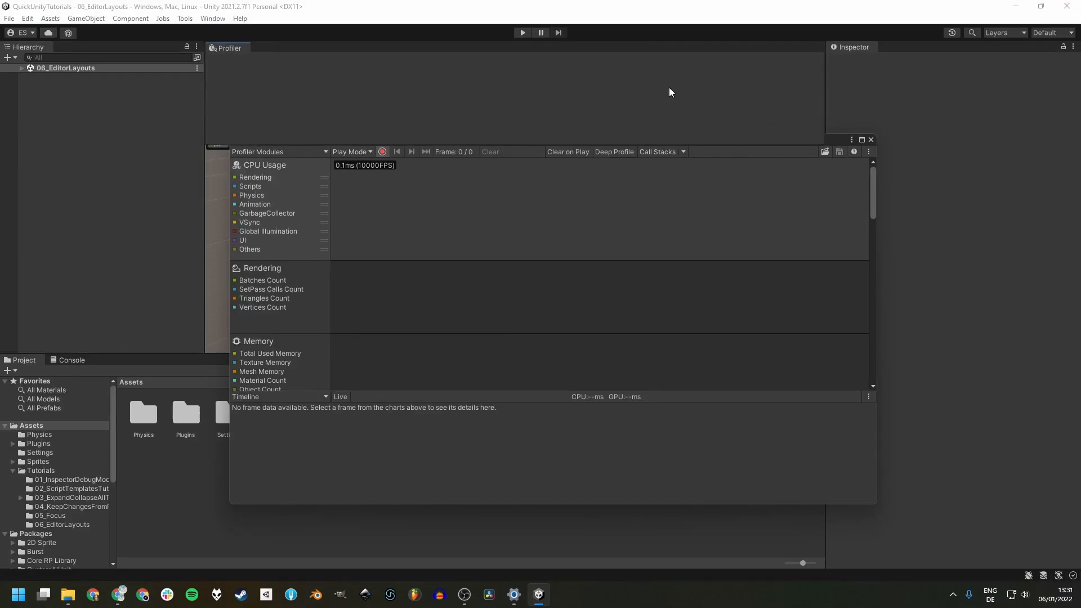
{"action": "left_click_drag", "start_coordinate": [669, 91], "coordinate": [763, 130]}
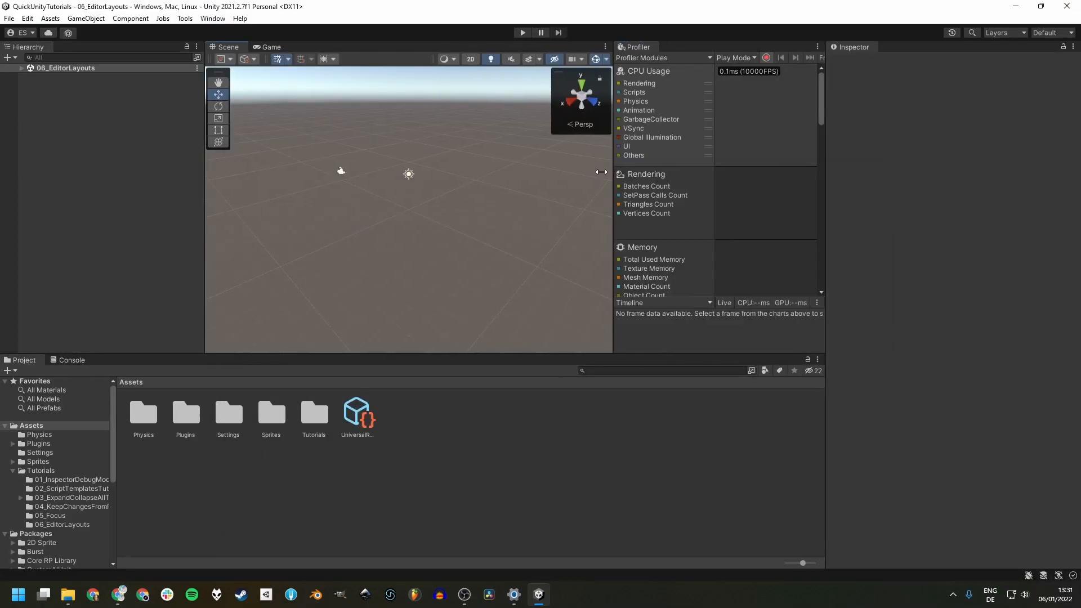
{"action": "left_click_drag", "start_coordinate": [602, 173], "coordinate": [458, 172]}
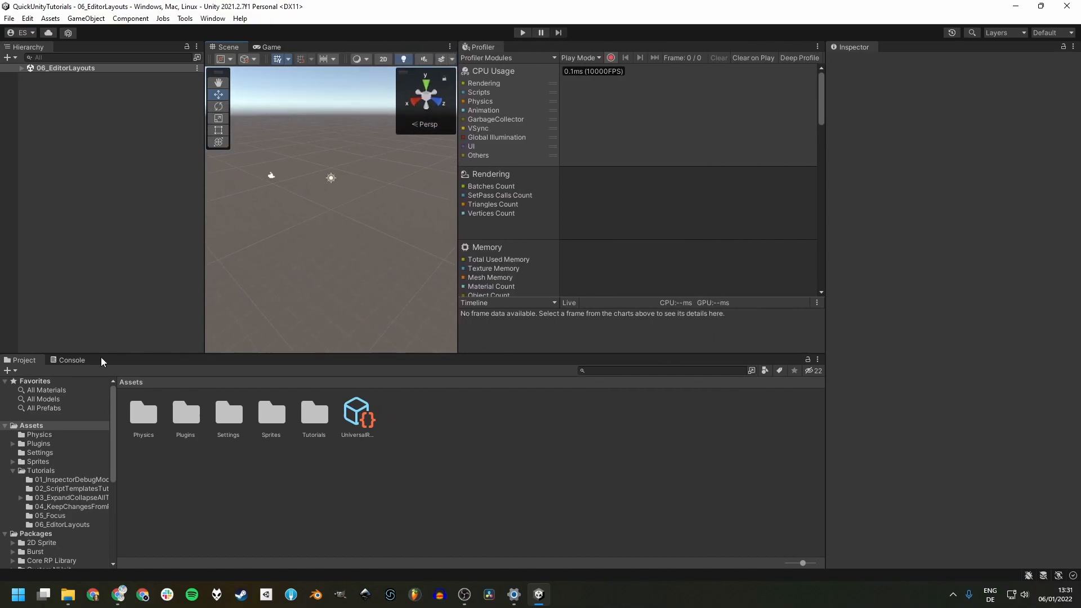
Step: Glance at the Console log and close the docked Profiler panel
{"action": "left_click", "coordinate": [72, 359]}
{"action": "left_click", "coordinate": [22, 360]}
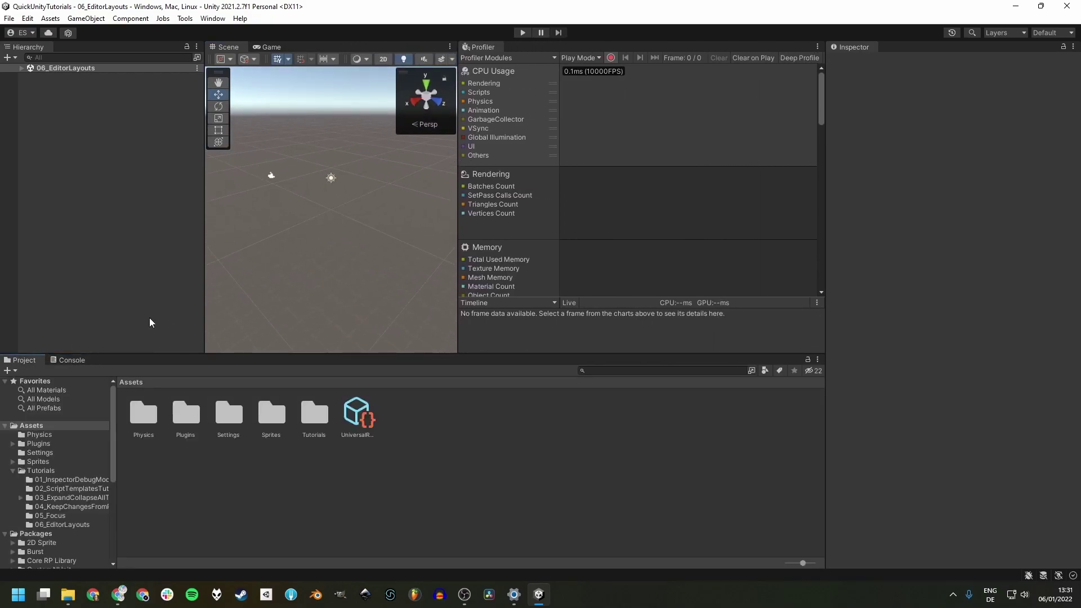
{"action": "right_click", "coordinate": [485, 46]}
{"action": "left_click", "coordinate": [568, 83]}
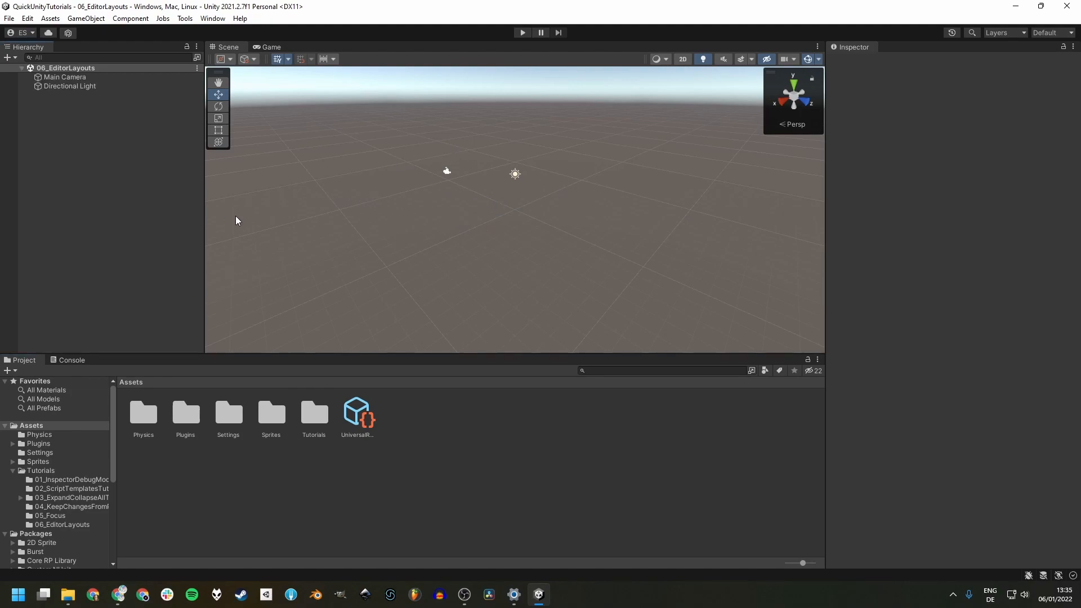
Step: Select Main Camera and compare the Scene and Game views, checking the Console afterwards
{"action": "left_click", "coordinate": [67, 77]}
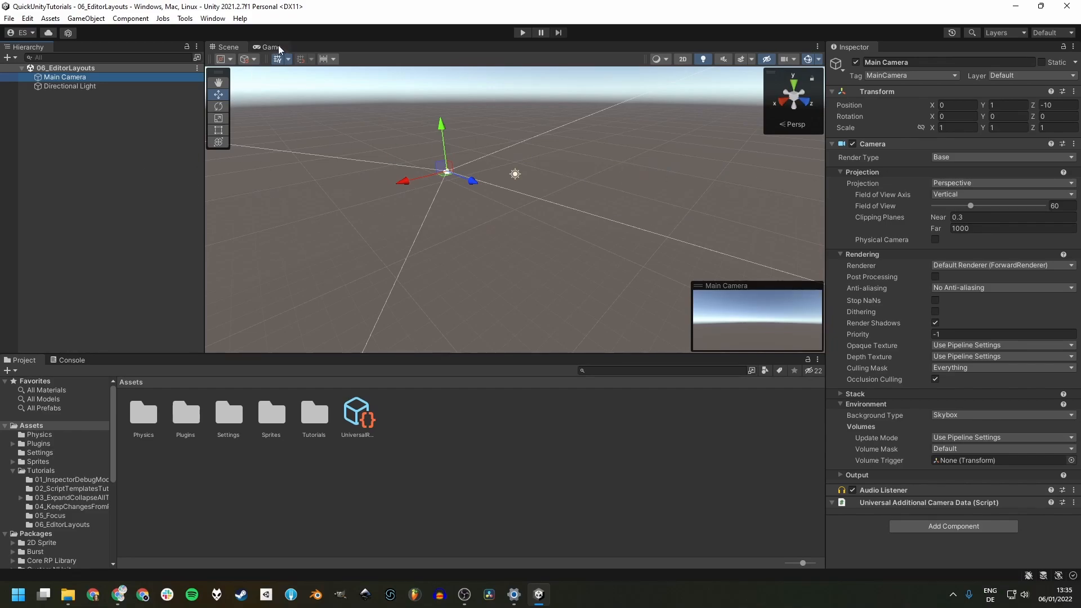
{"action": "left_click", "coordinate": [257, 48]}
{"action": "left_click", "coordinate": [230, 47]}
{"action": "left_click", "coordinate": [267, 48]}
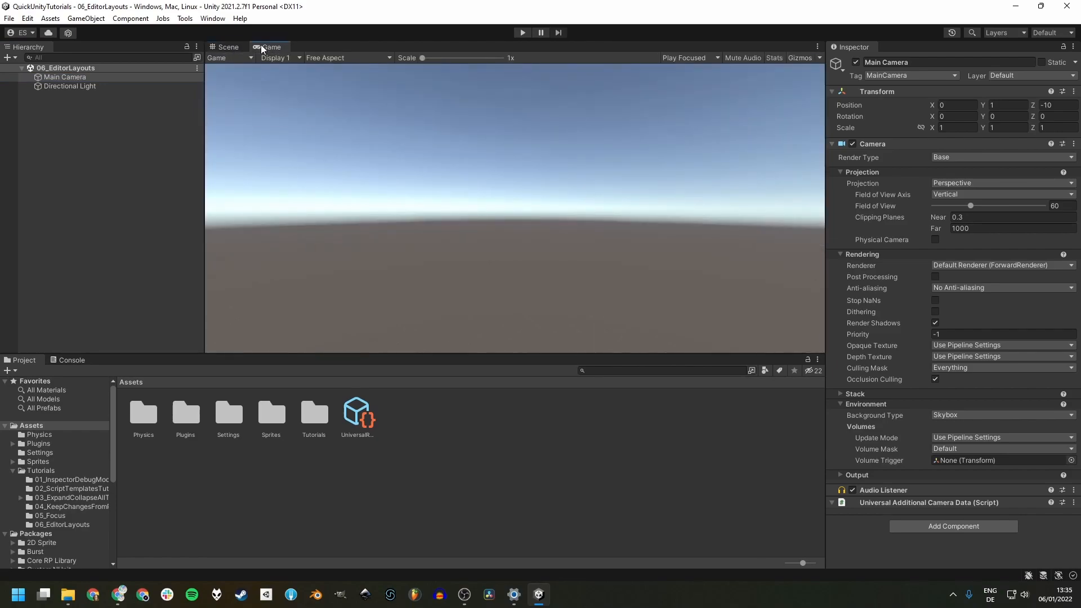
{"action": "left_click", "coordinate": [230, 48]}
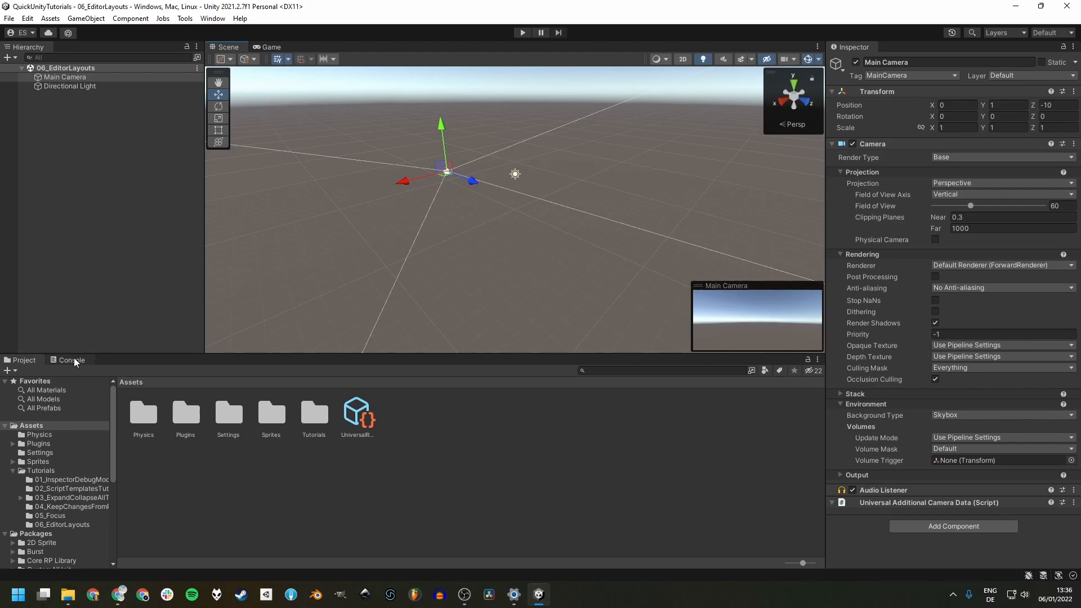
{"action": "left_click", "coordinate": [72, 360]}
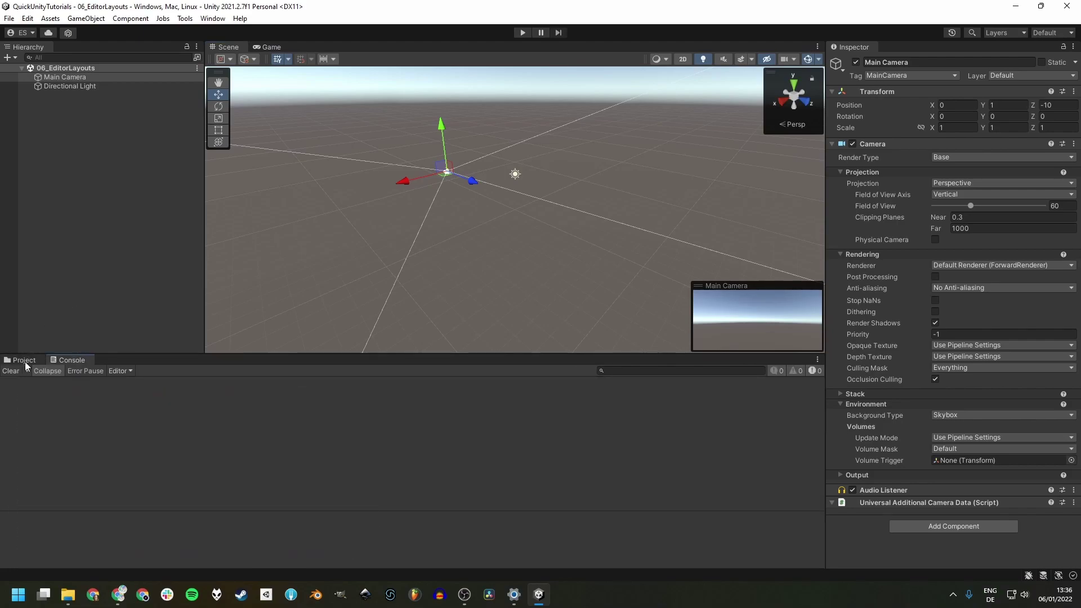
{"action": "left_click", "coordinate": [24, 361]}
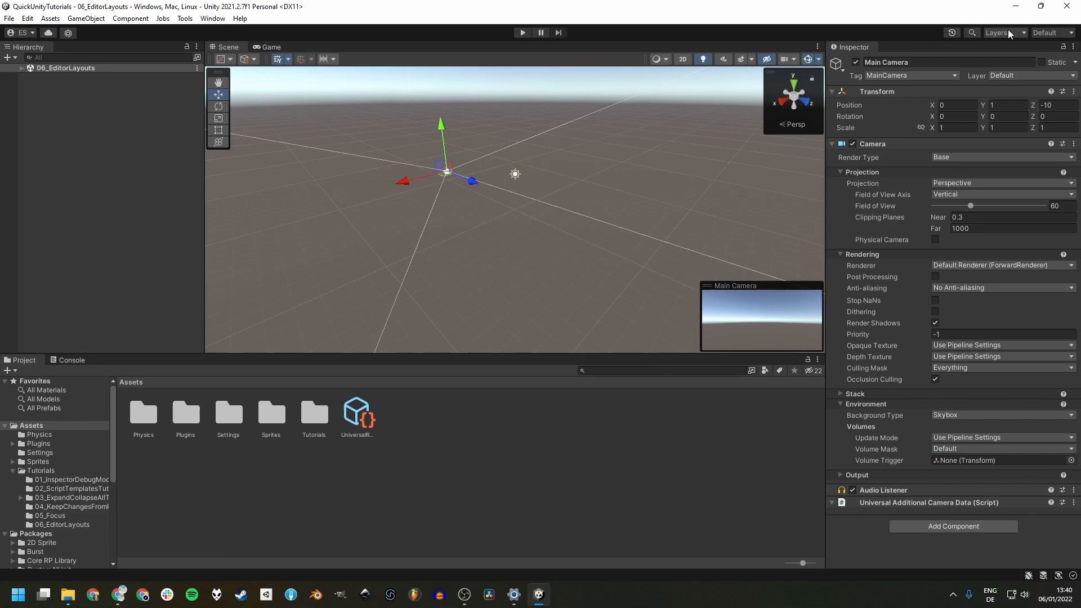
{"action": "left_click", "coordinate": [1053, 35]}
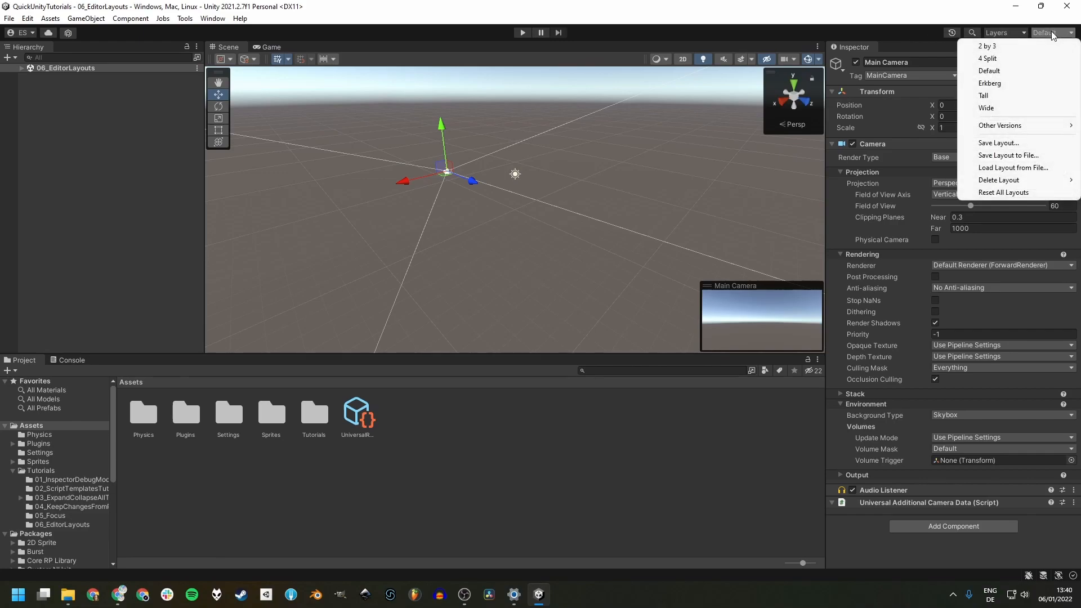
{"action": "left_click", "coordinate": [1004, 48]}
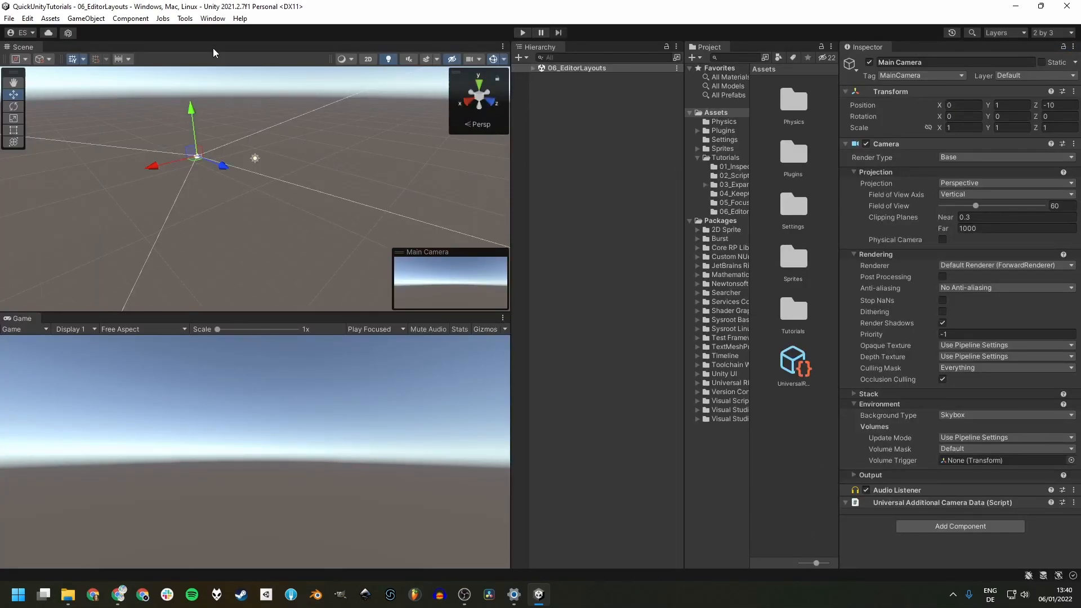
Step: Open the Console, dock it beneath the Hierarchy panel, and widen the Project panel
{"action": "left_click", "coordinate": [213, 18]}
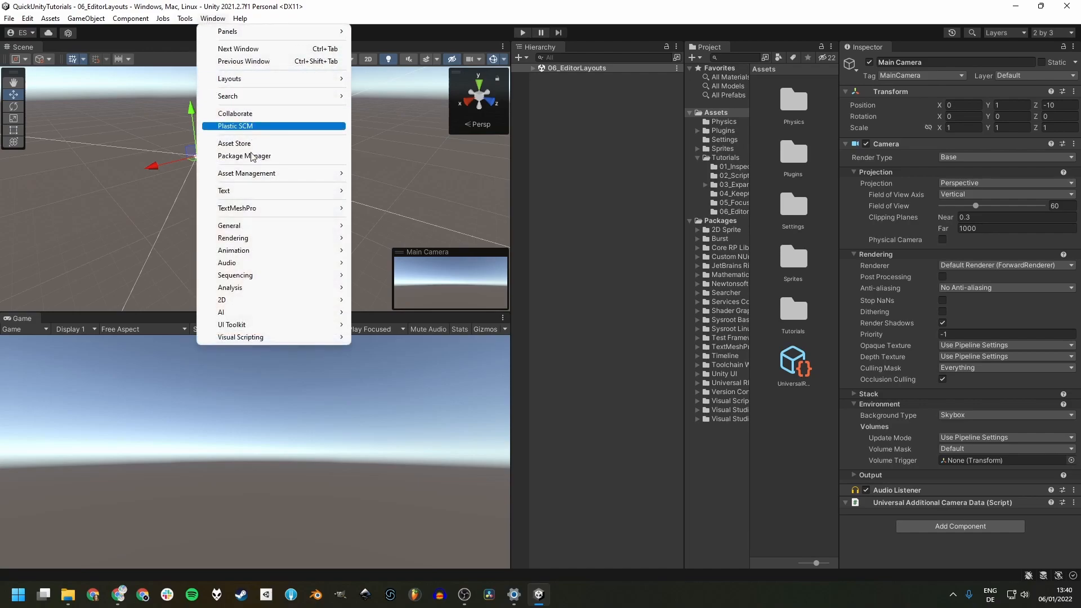
{"action": "mouse_move", "coordinate": [272, 226]}
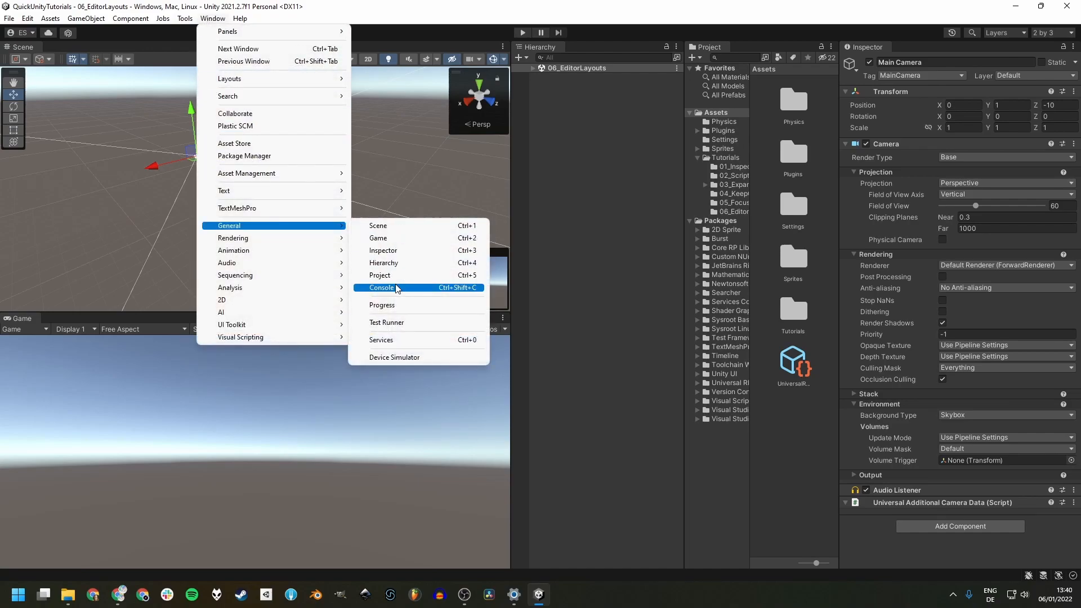
{"action": "left_click", "coordinate": [382, 288]}
{"action": "left_click_drag", "start_coordinate": [35, 362], "coordinate": [598, 436]}
{"action": "mouse_move", "coordinate": [707, 47]}
{"action": "left_mouse_down"}
{"action": "mouse_move", "coordinate": [646, 124]}
{"action": "mouse_move", "coordinate": [648, 205]}
{"action": "left_mouse_up"}
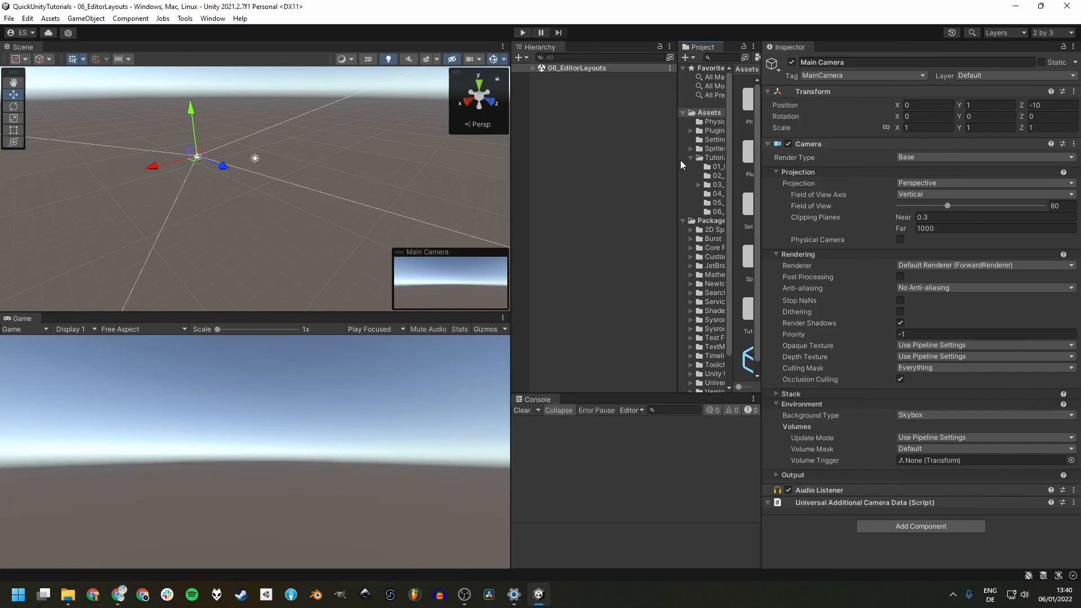
{"action": "left_click_drag", "start_coordinate": [679, 165], "coordinate": [625, 165]}
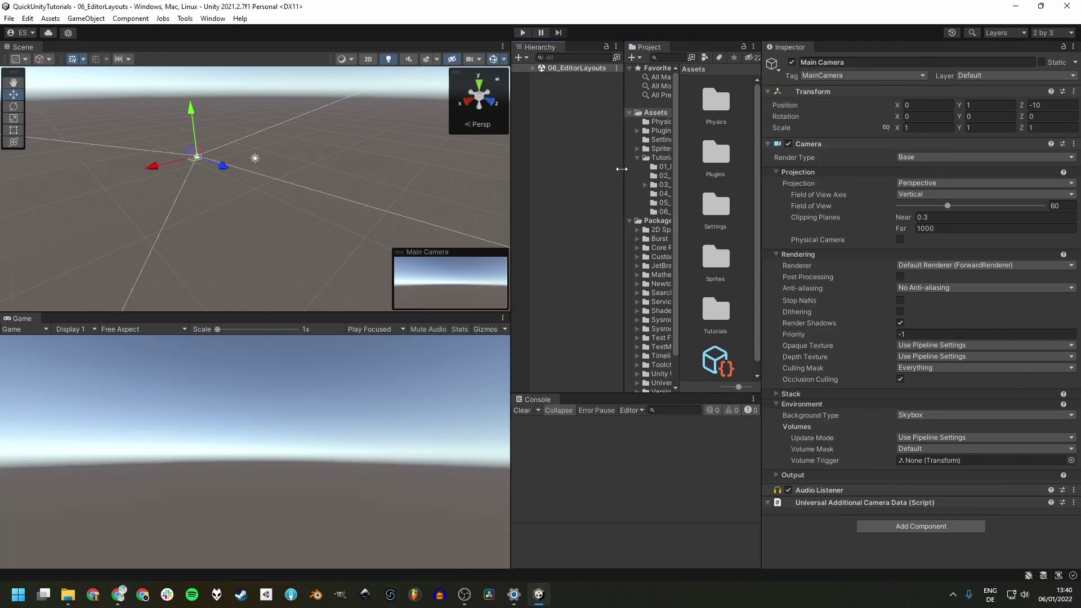
Step: Switch the Project panel to One Column Layout from its view options
{"action": "left_click", "coordinate": [750, 47]}
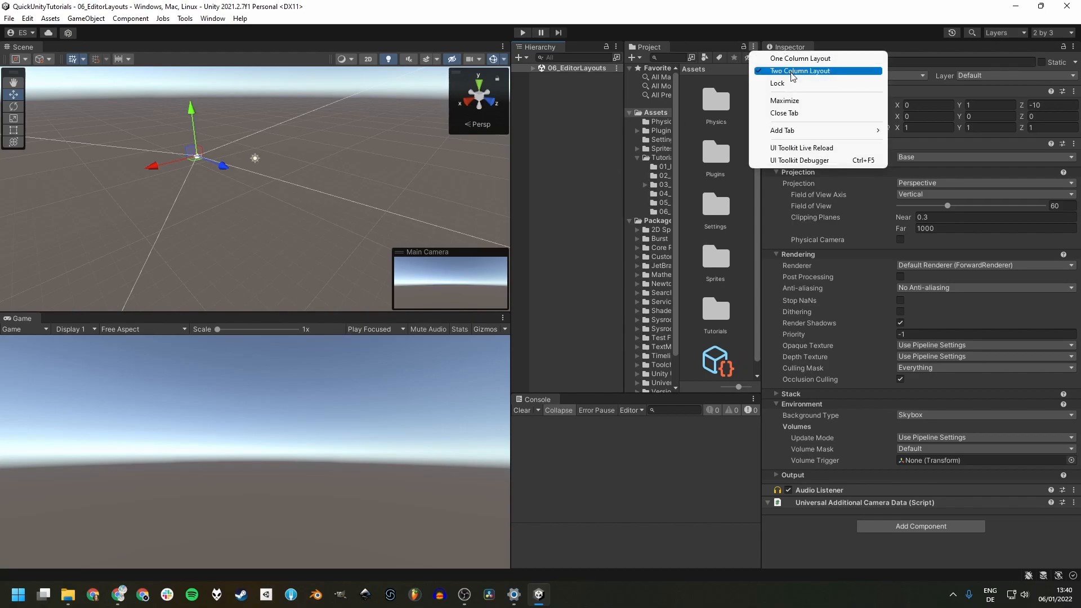
{"action": "left_click", "coordinate": [800, 59]}
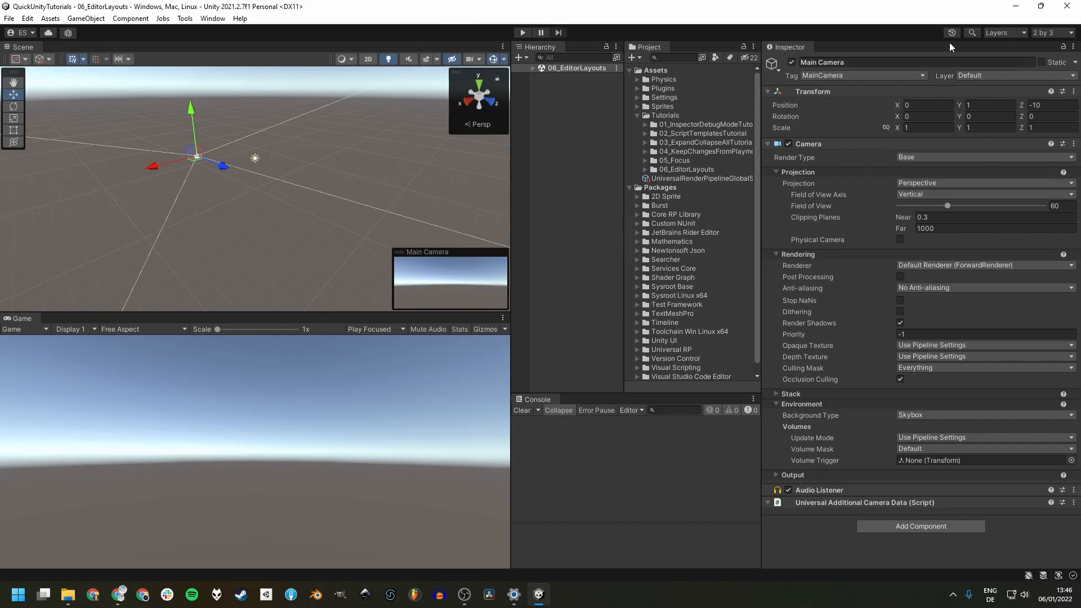
Step: Save the current arrangement as a layout named Test and reopen the layouts list
{"action": "left_click", "coordinate": [1051, 33]}
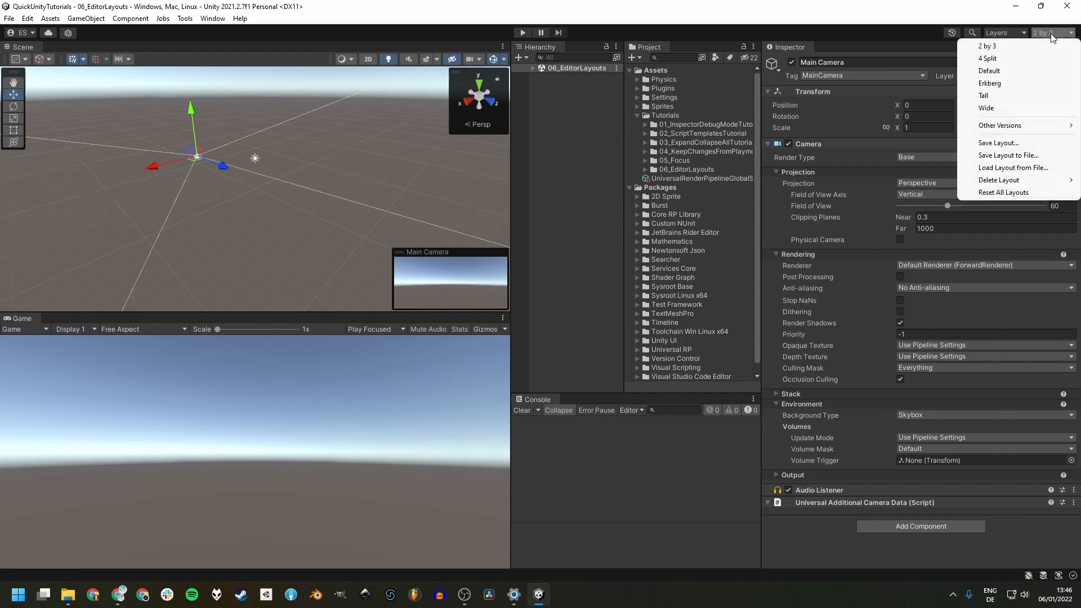
{"action": "left_click", "coordinate": [999, 143]}
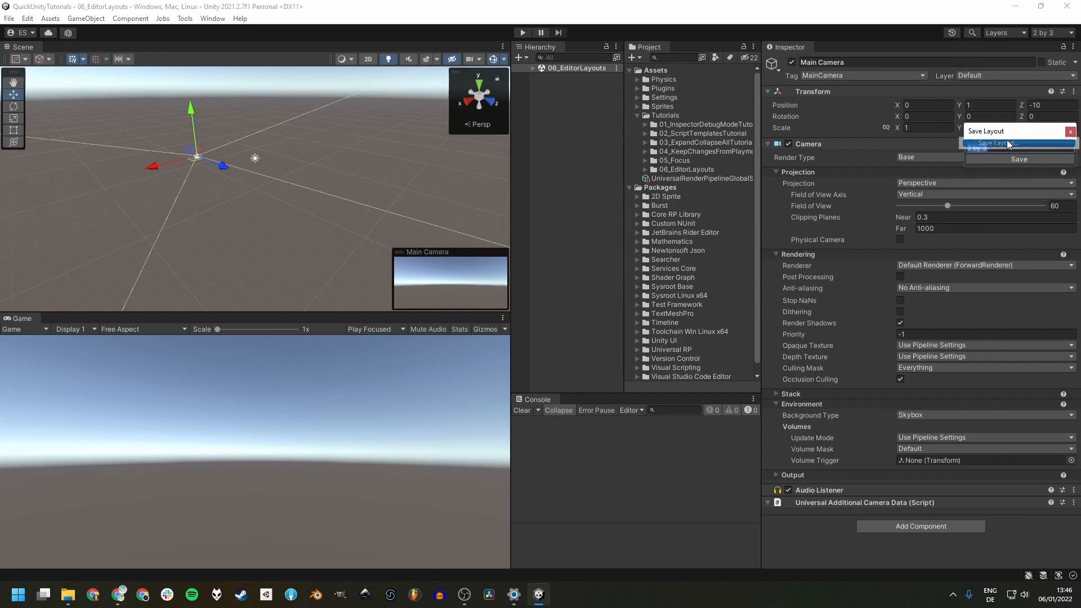
{"action": "type", "text": "Tes"}
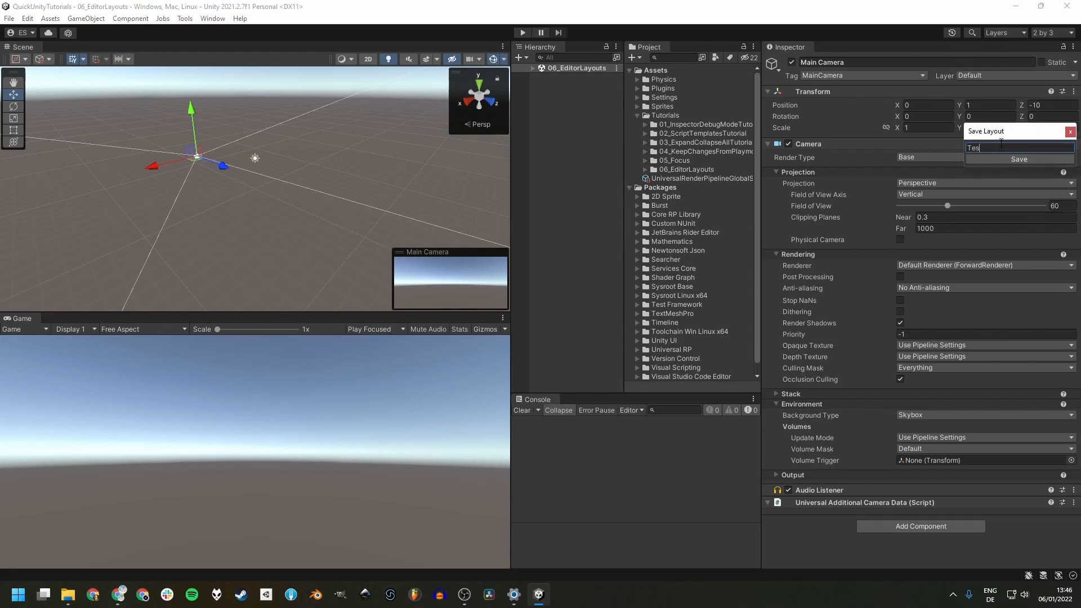
{"action": "type", "text": "t"}
{"action": "key", "text": "Return"}
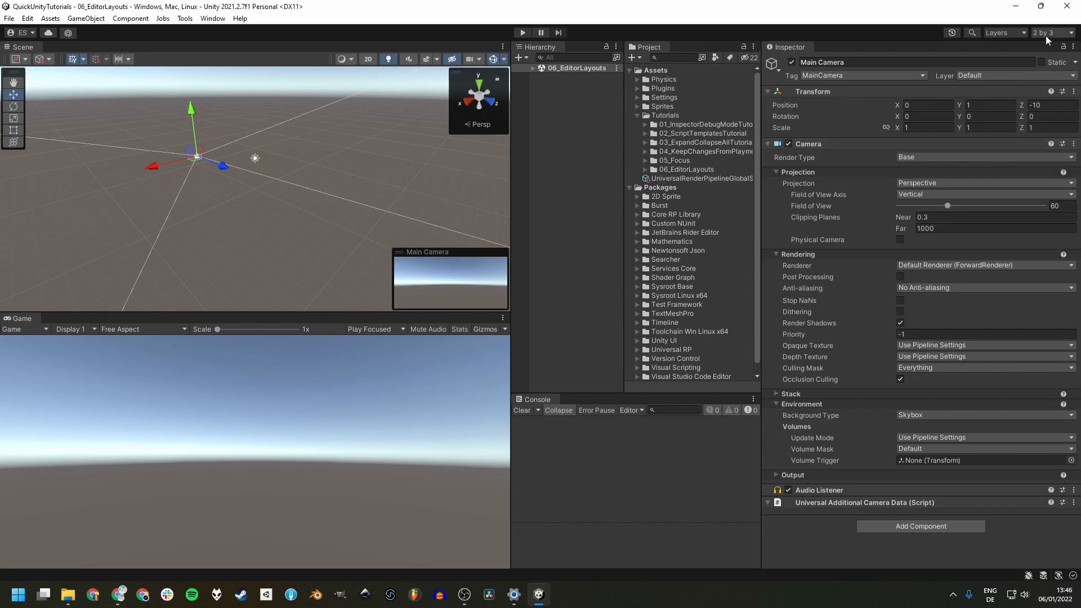
{"action": "left_click", "coordinate": [1046, 35]}
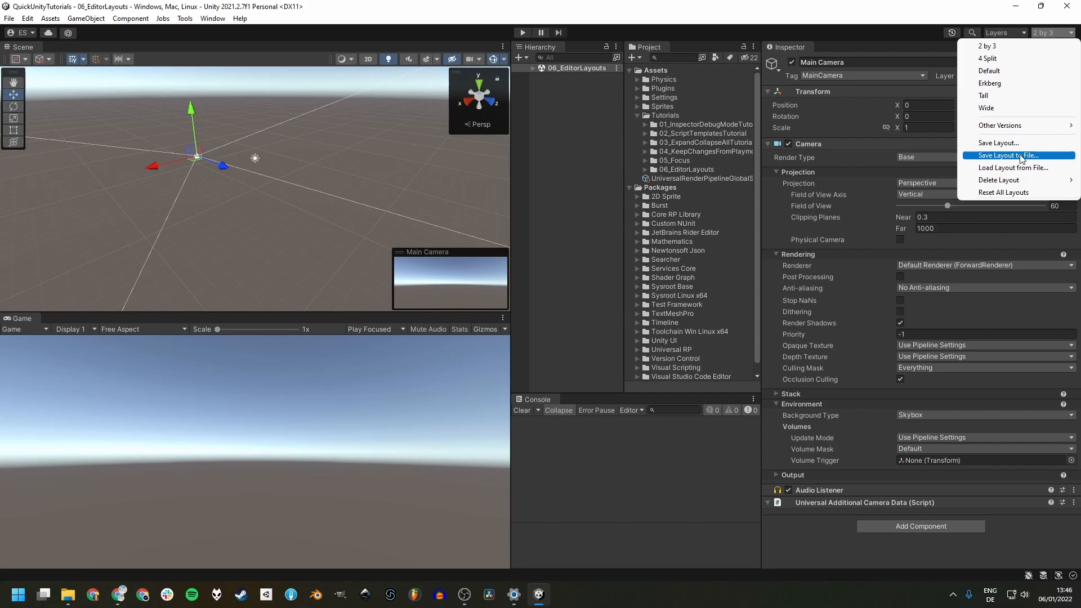
Step: Close the layouts list without choosing one, keeping the current arrangement
{"action": "left_click", "coordinate": [1019, 157]}
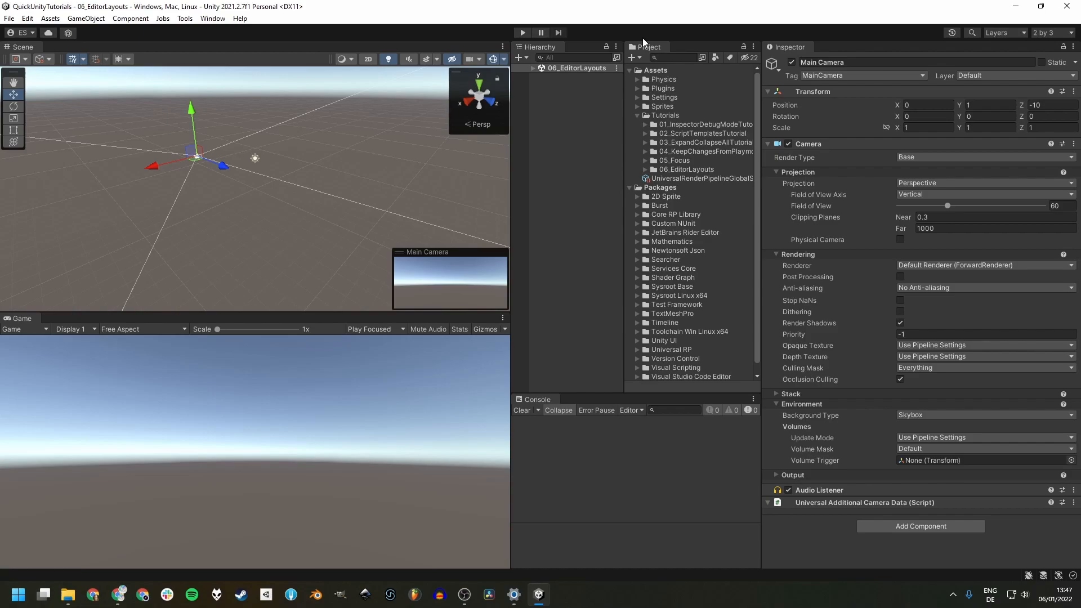
Step: Switch to the Erkberg layout, show Main Camera's Debug inspector, and toggle the Scene view maximized
{"action": "left_click", "coordinate": [1053, 33]}
{"action": "left_click", "coordinate": [989, 83]}
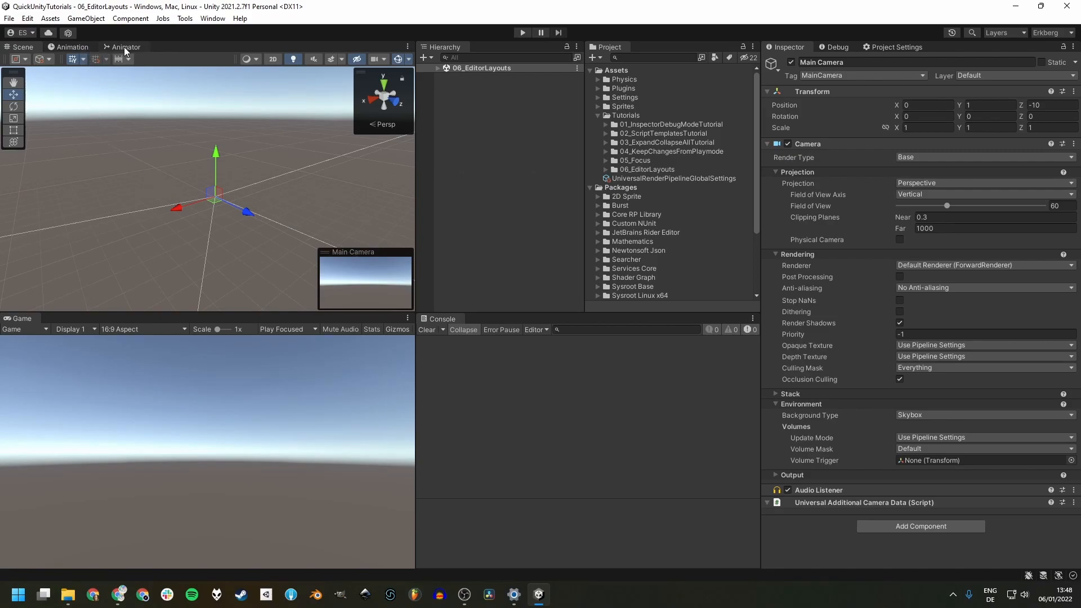
{"action": "left_click", "coordinate": [886, 47]}
{"action": "left_click", "coordinate": [835, 47]}
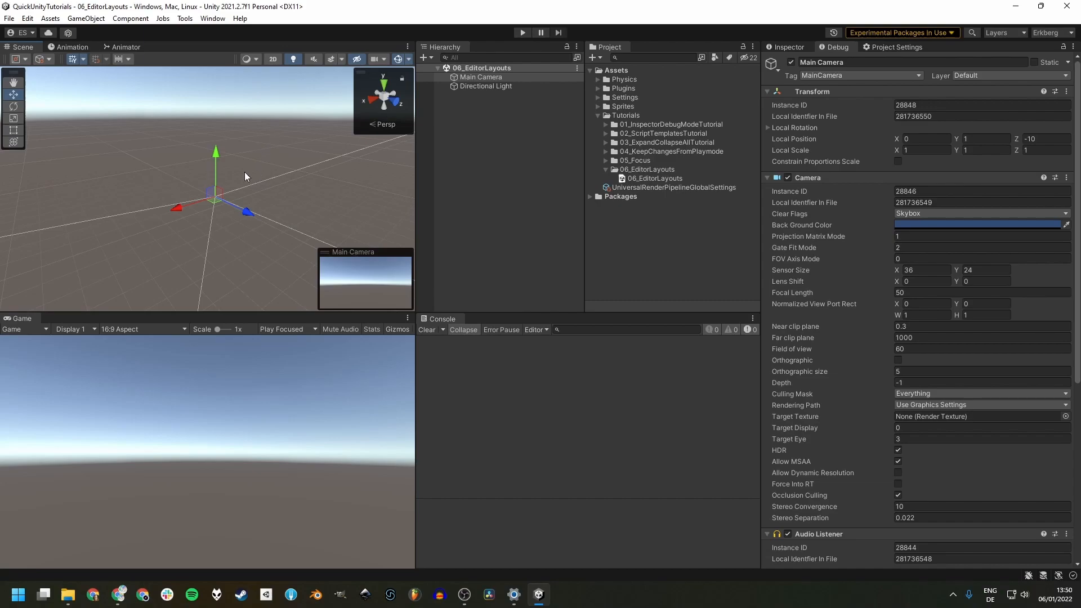
{"action": "key", "text": "shift+space"}
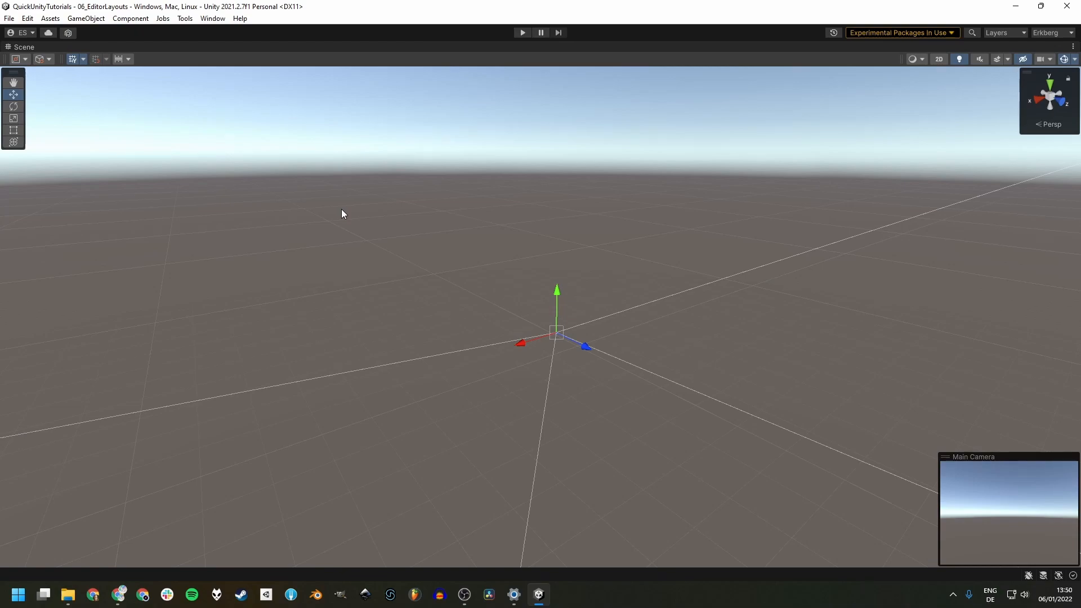
{"action": "key", "text": "shift+space"}
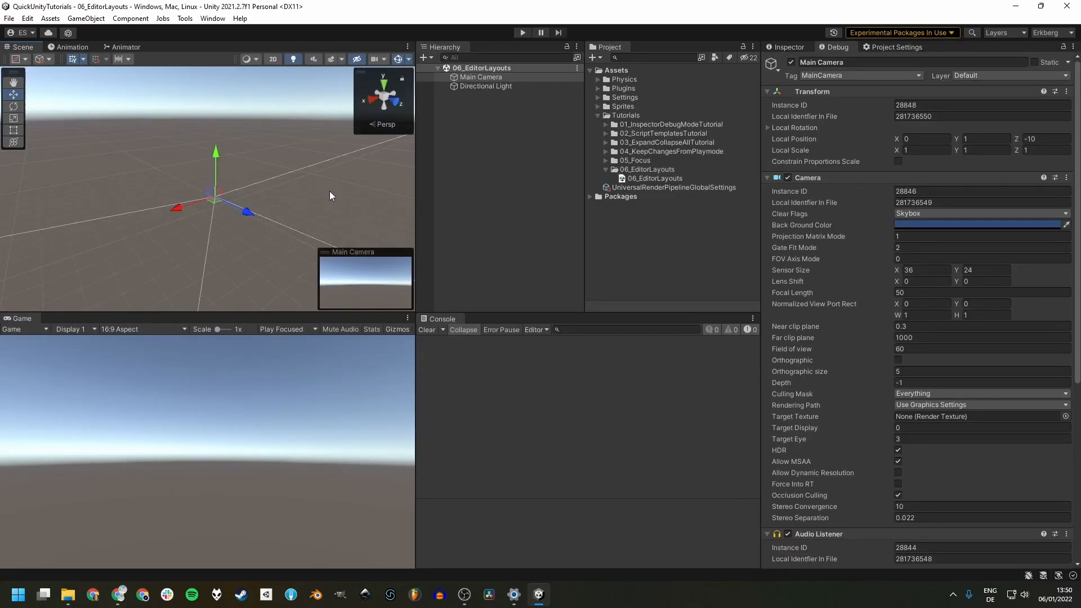